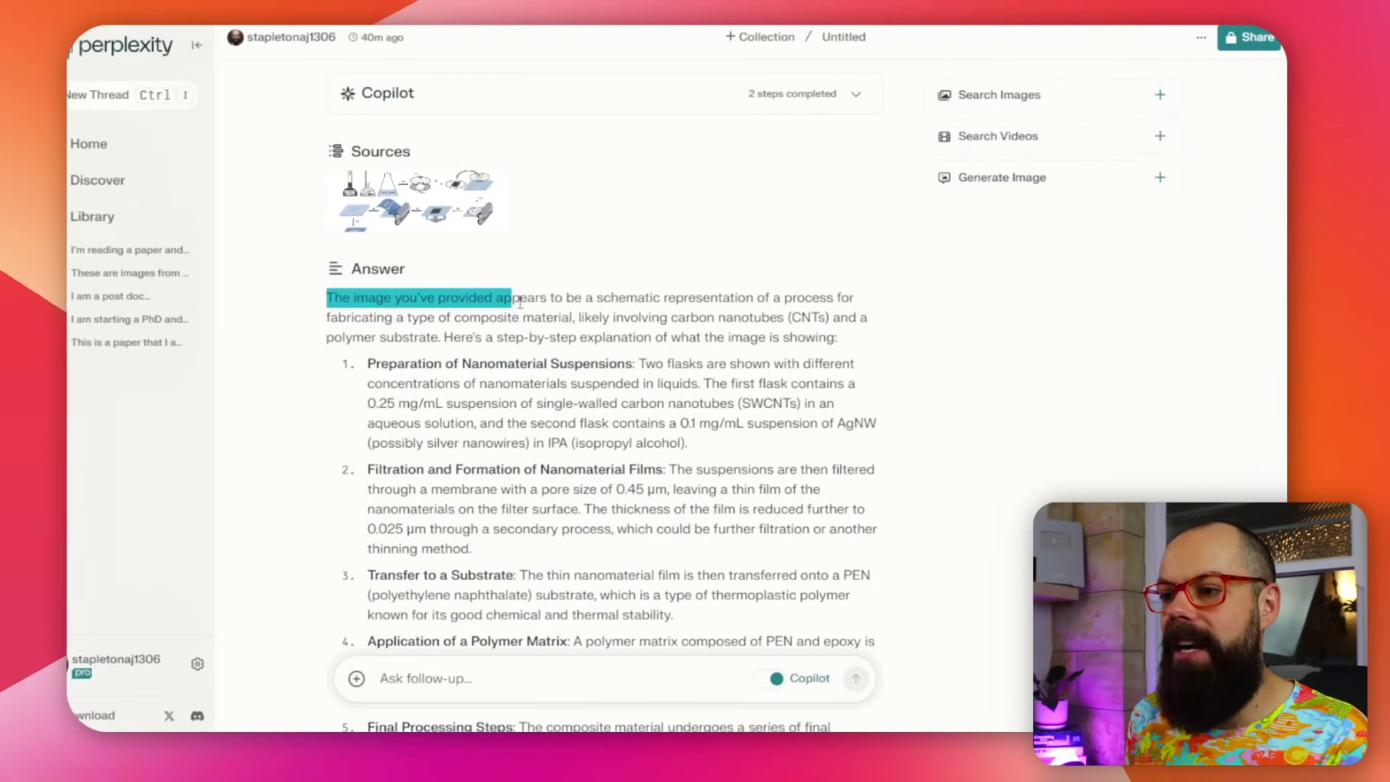
Step: Highlight the opening of Copilot's step-by-step explanation of the SWCNT/AgNW fabrication schematic
left_click_drag(515, 297, 771, 318)
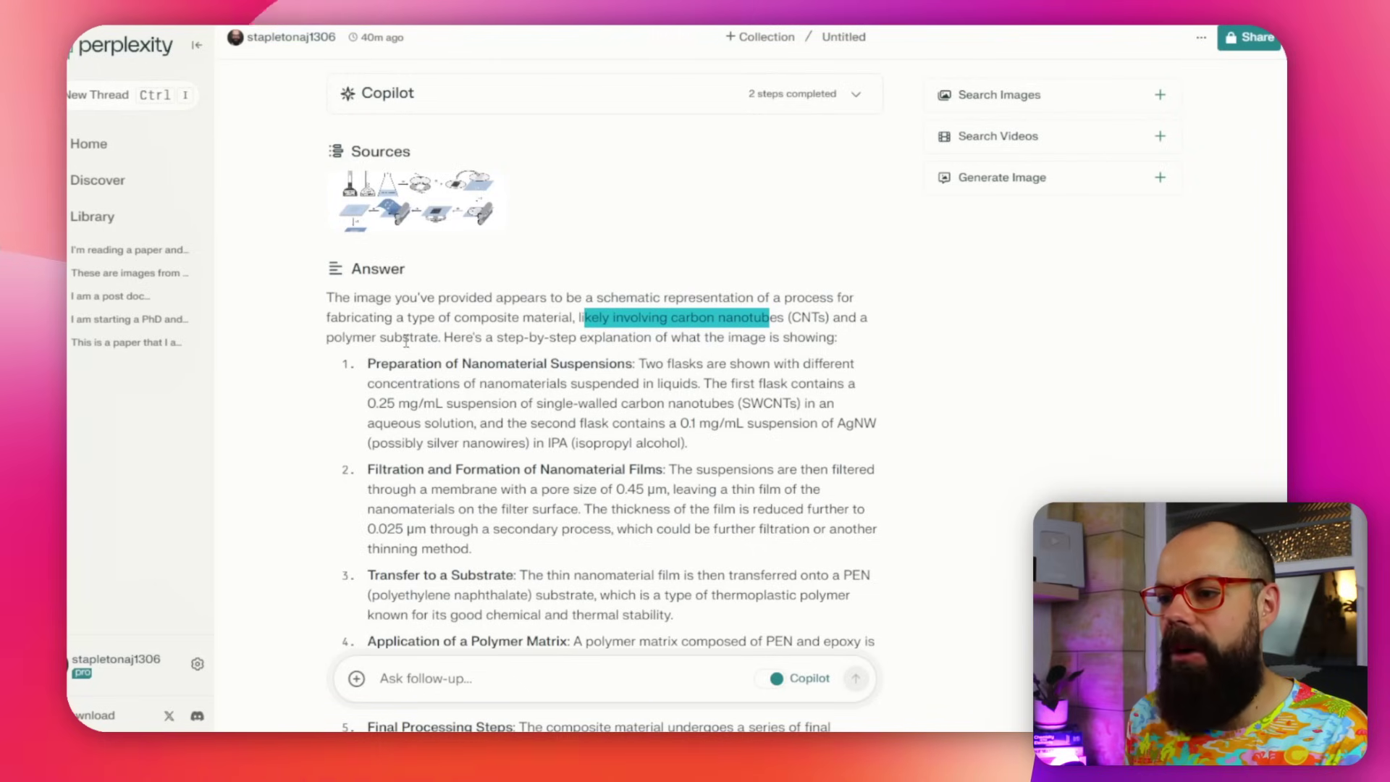
scroll(406, 341, "down", 1)
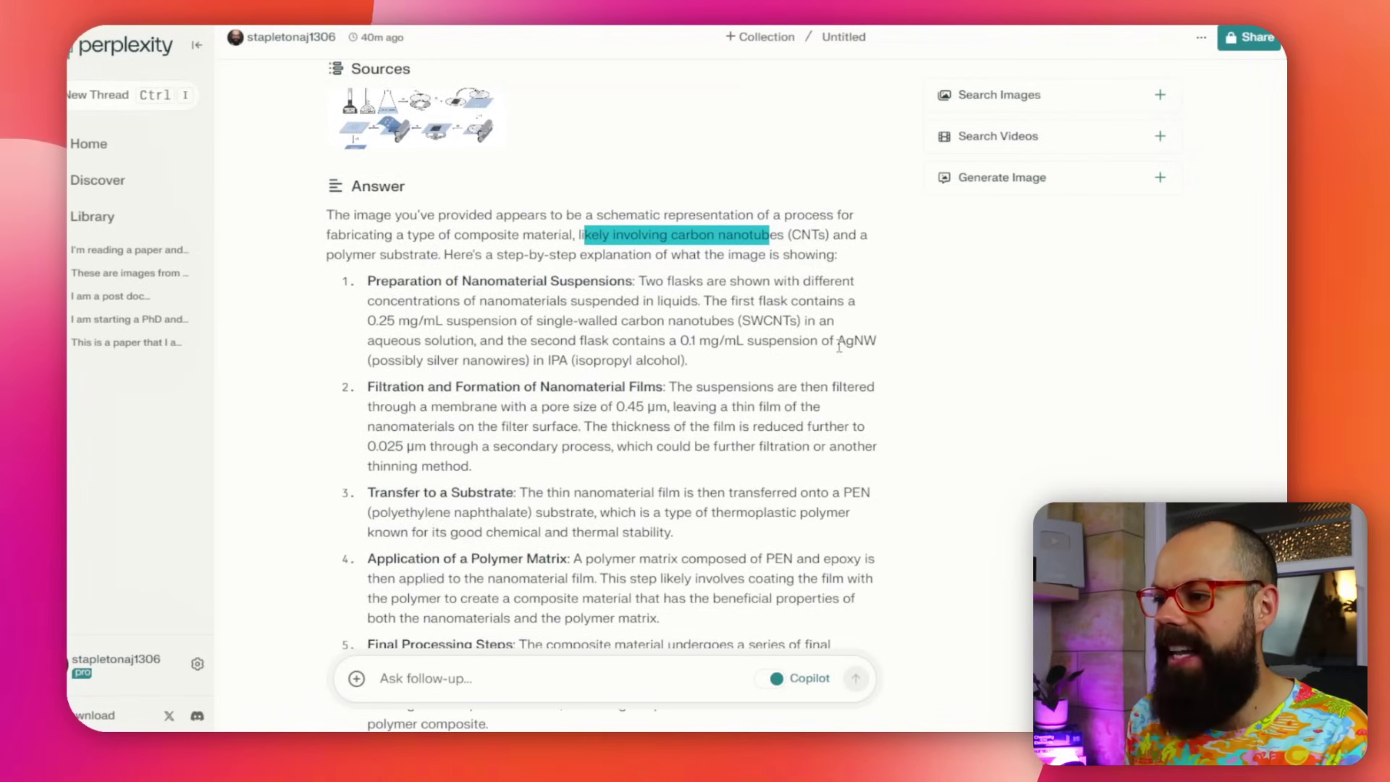
left_click_drag(395, 360, 423, 358)
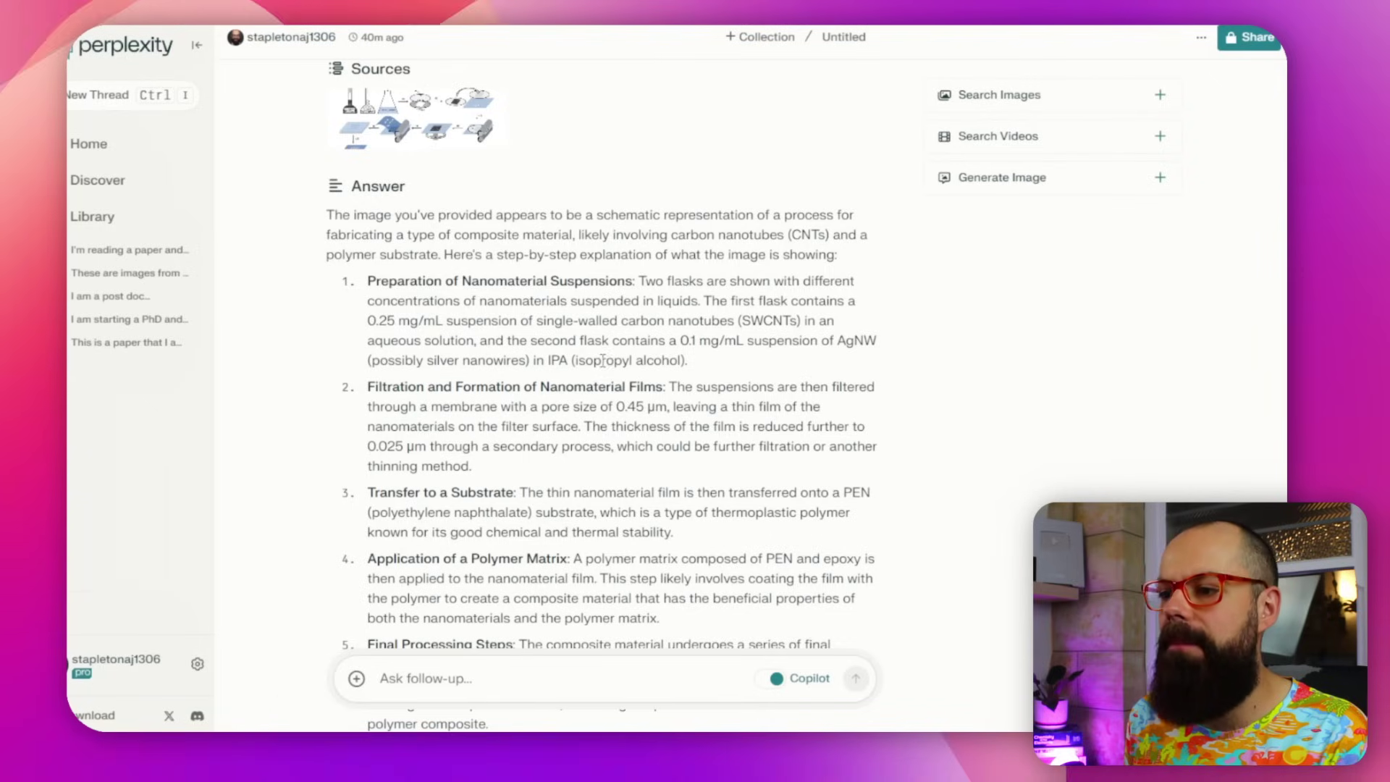
left_click_drag(575, 360, 622, 360)
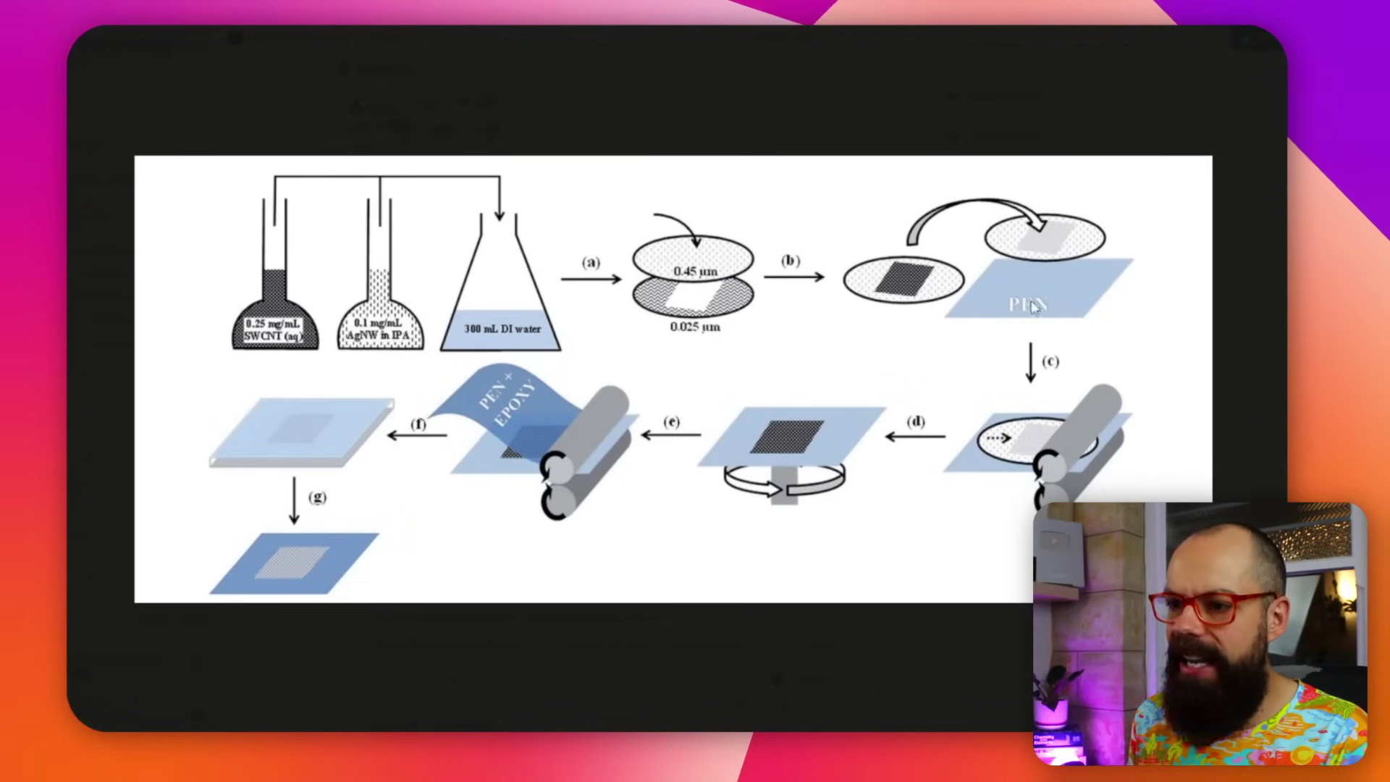
left_click(761, 119)
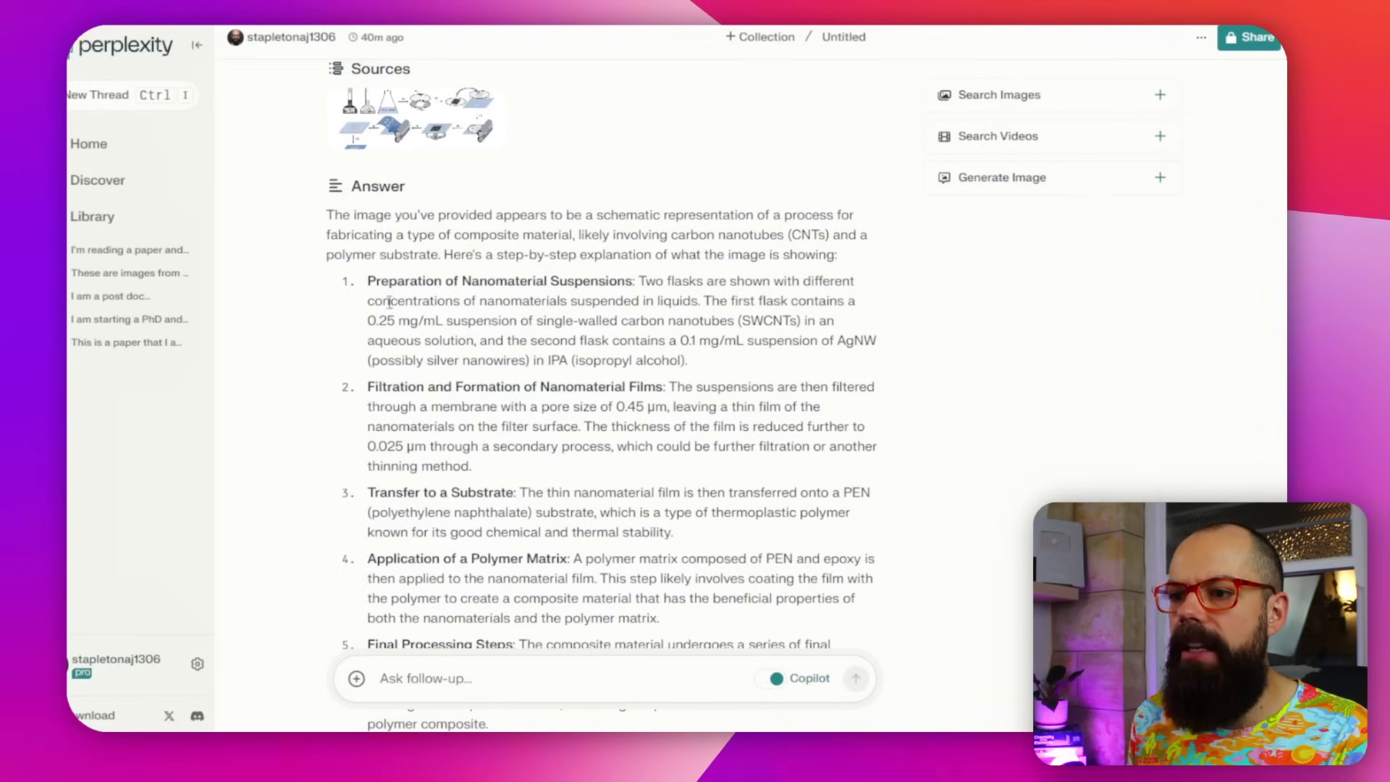
left_click_drag(388, 281, 467, 282)
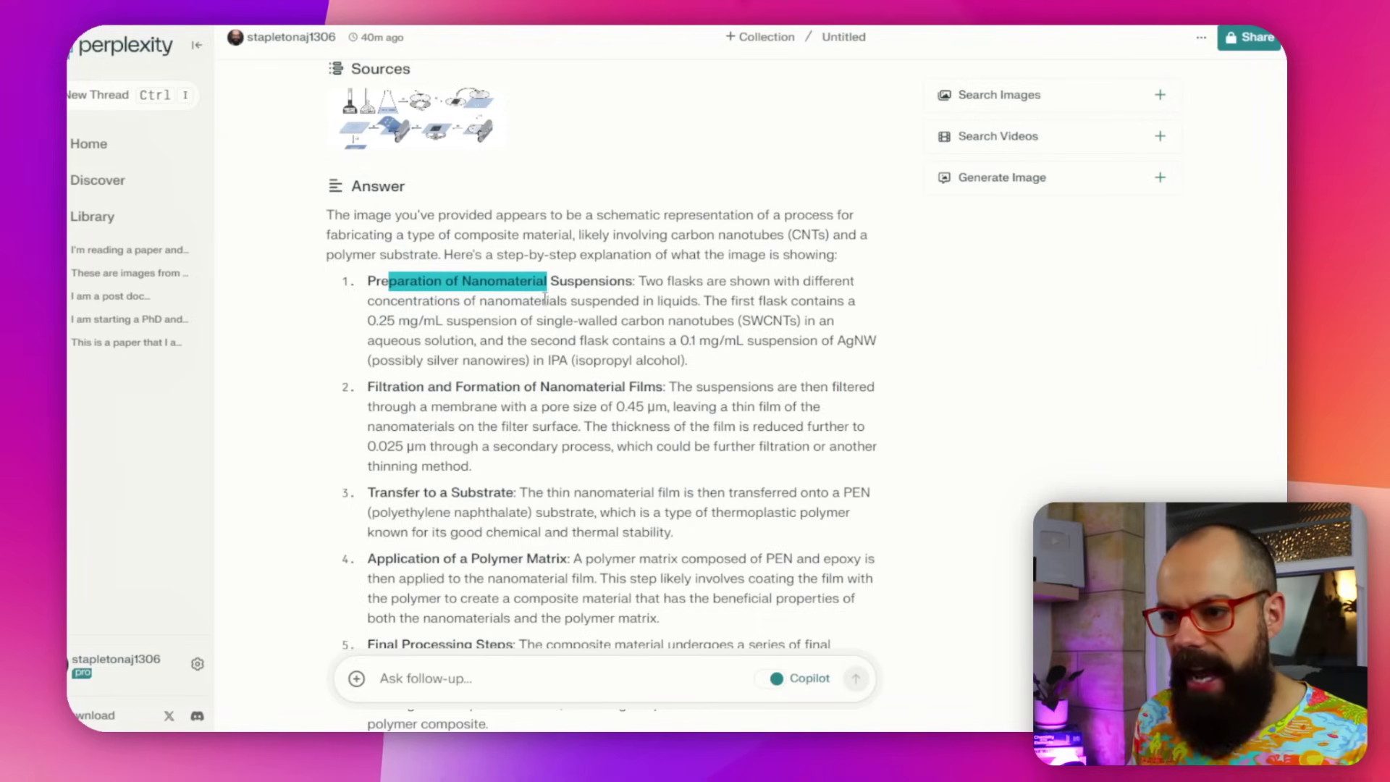
scroll(426, 365, "down", 1)
left_click_drag(416, 304, 539, 304)
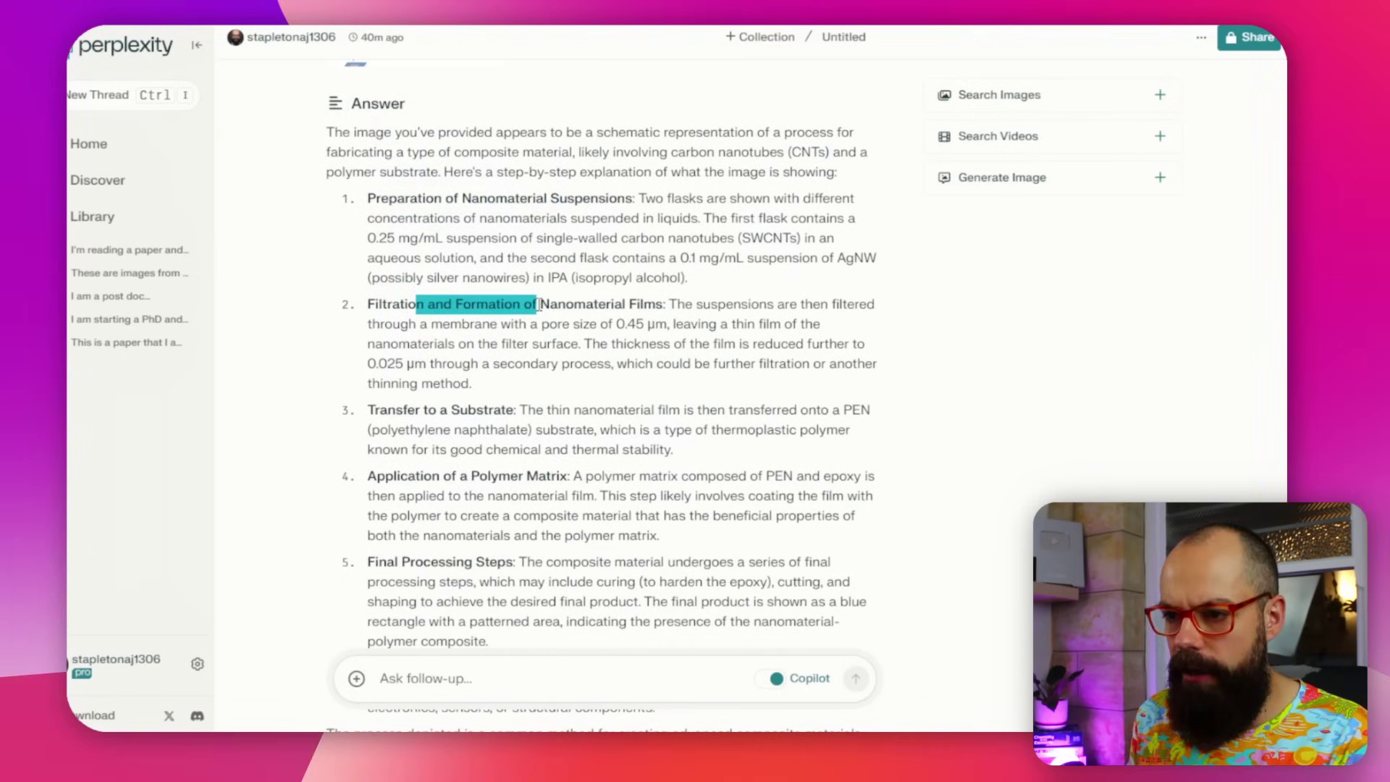
scroll(435, 350, "down", 1)
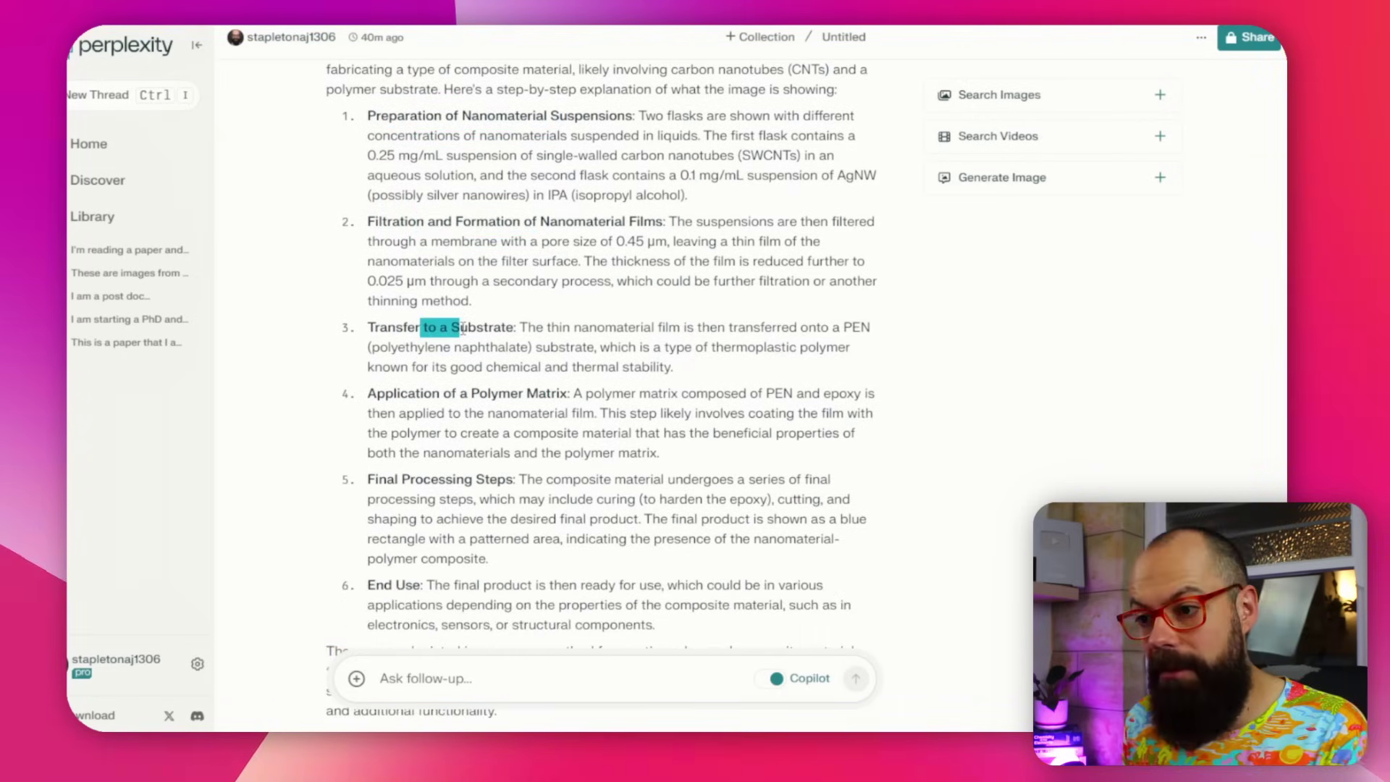
scroll(462, 329, "down", 1)
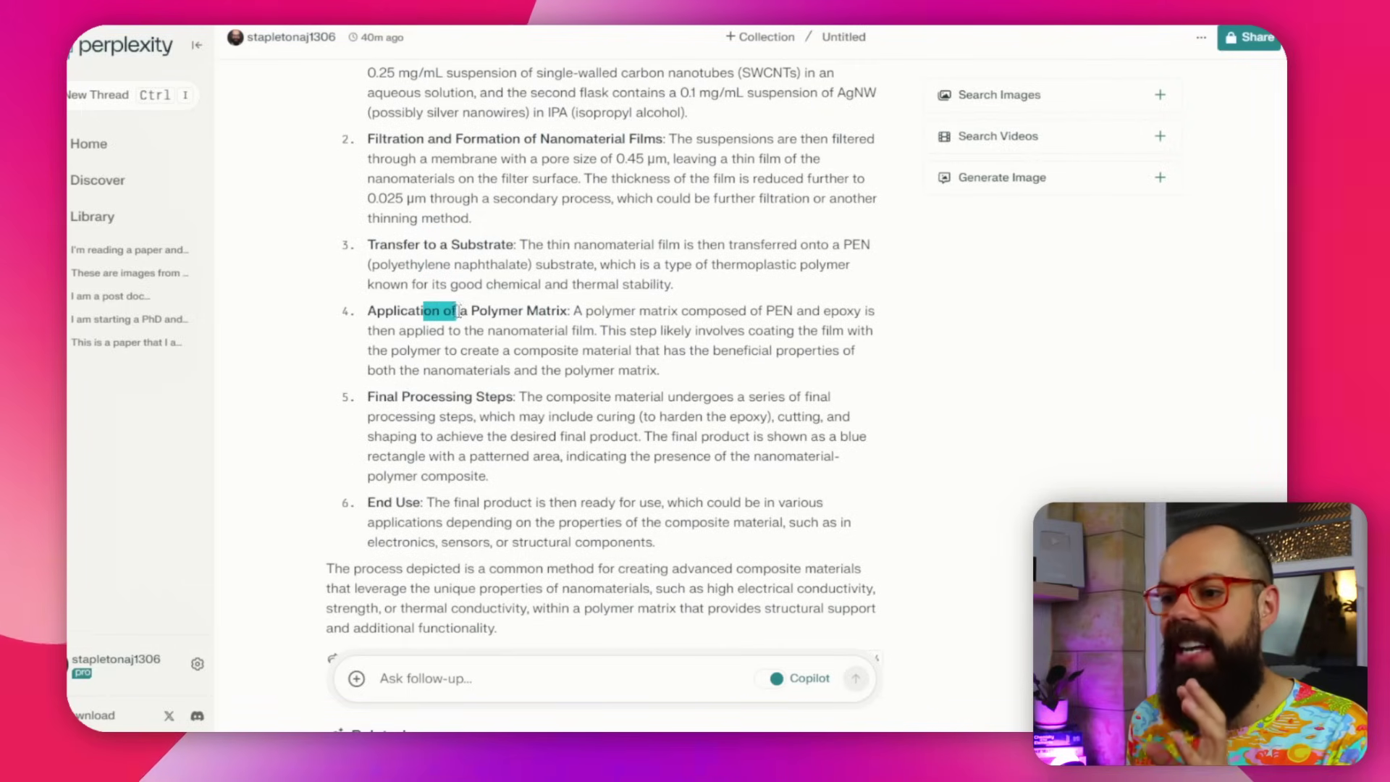
left_click_drag(458, 312, 471, 311)
scroll(477, 312, "down", 1)
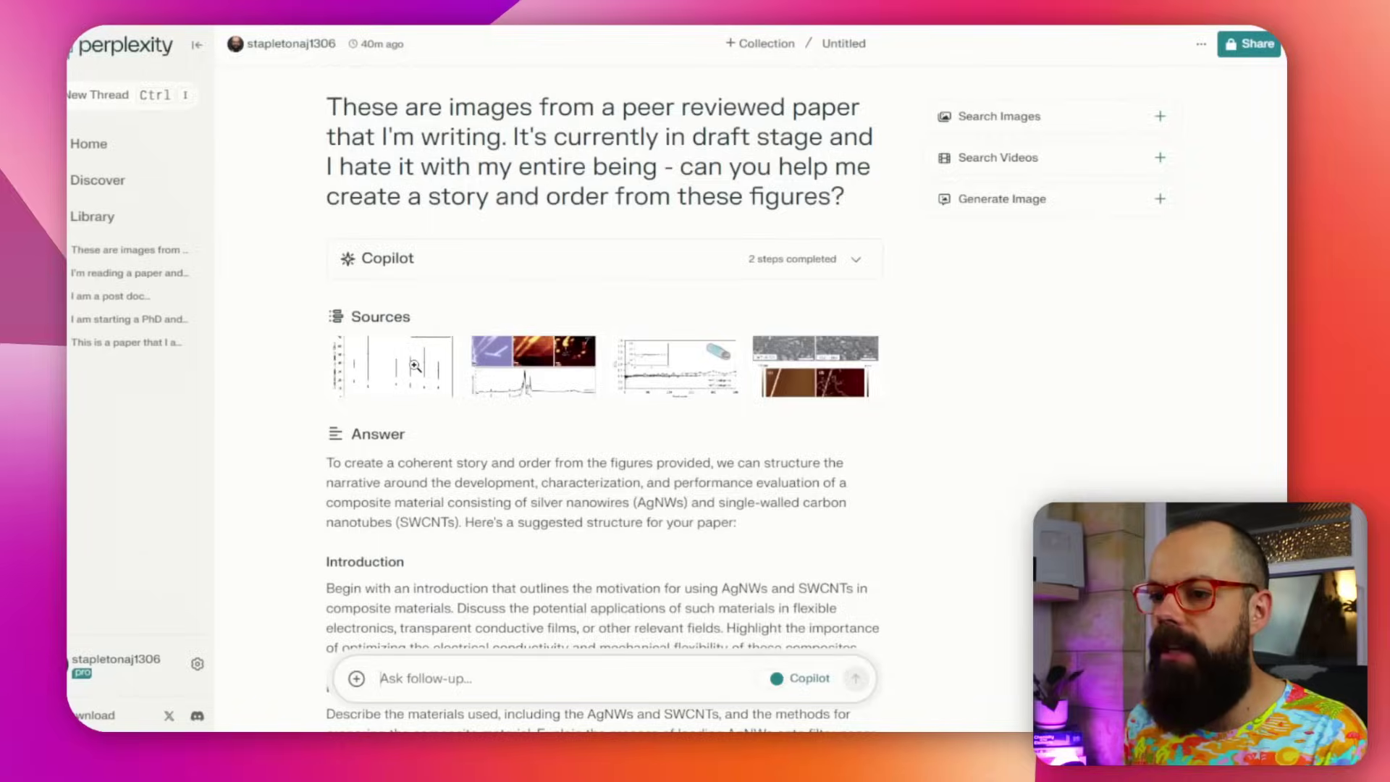
Step: Enlarge the first of the four uploaded figures in the AgNW/SWCNT paper-structure thread
left_click(415, 364)
left_click(693, 185)
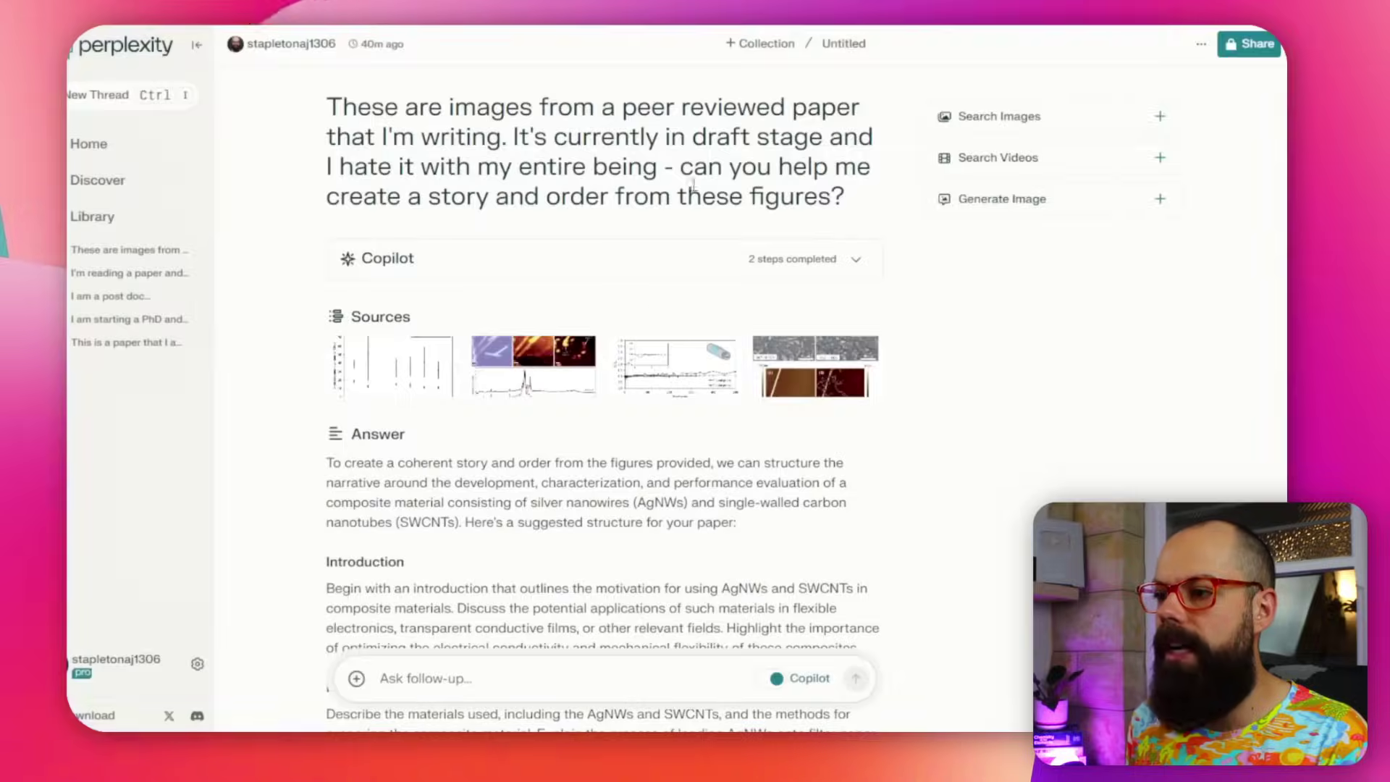
left_click(541, 362)
left_click(661, 258)
left_click(685, 358)
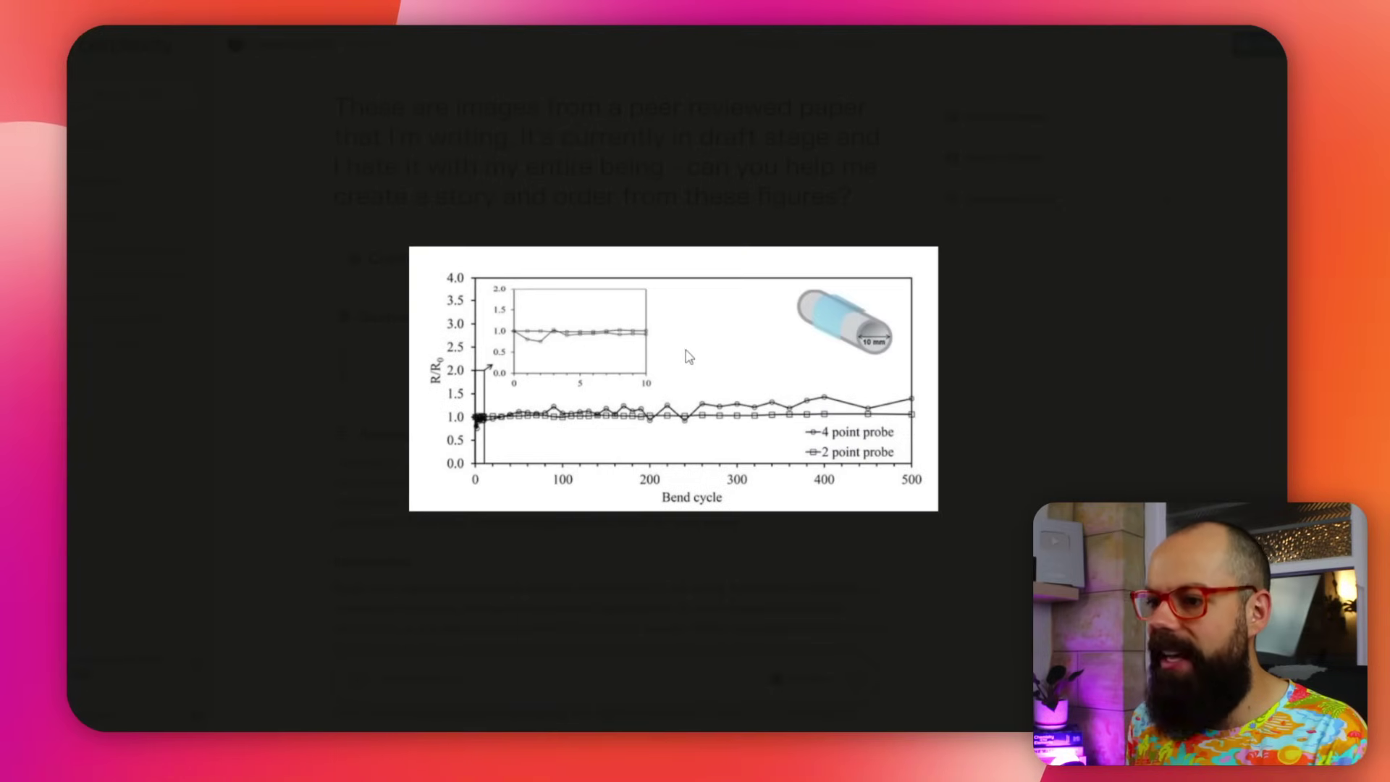
left_click(645, 173)
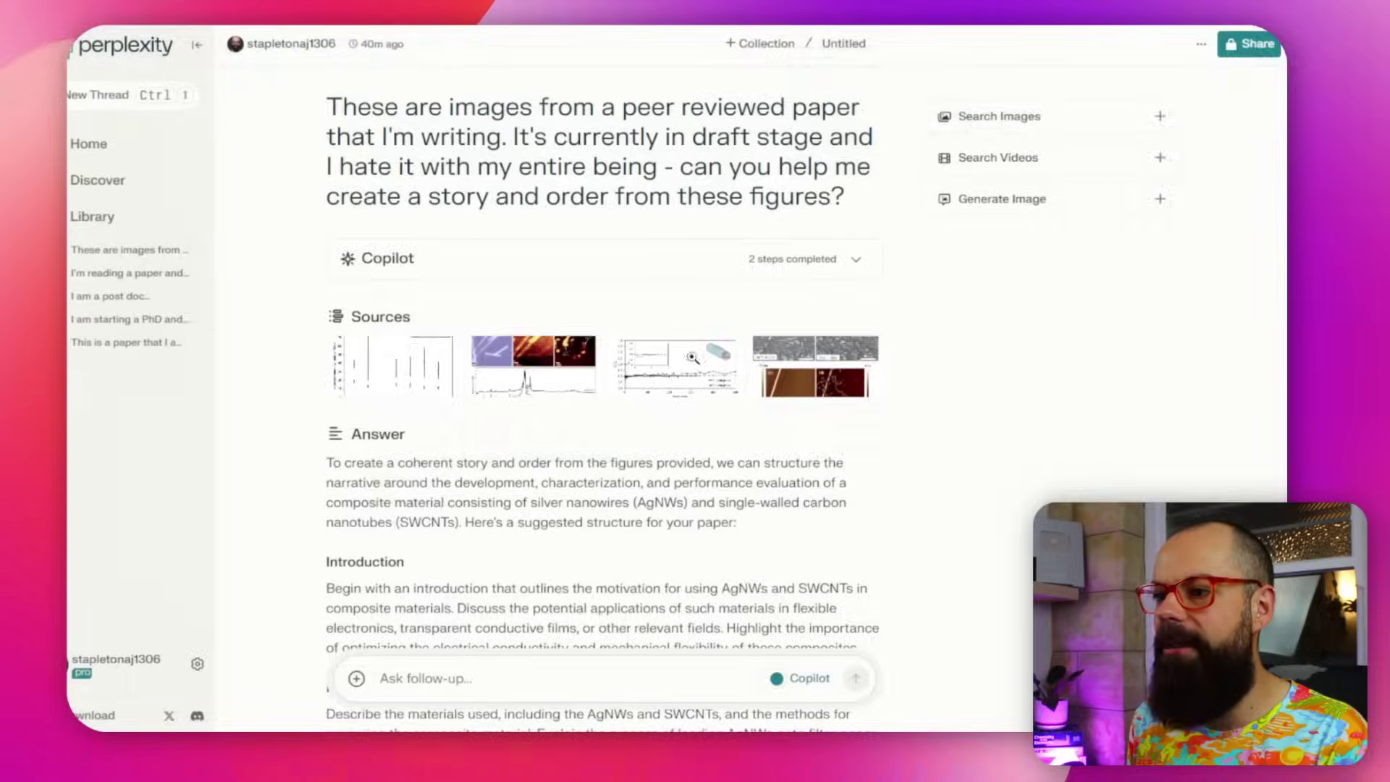
left_click(640, 352)
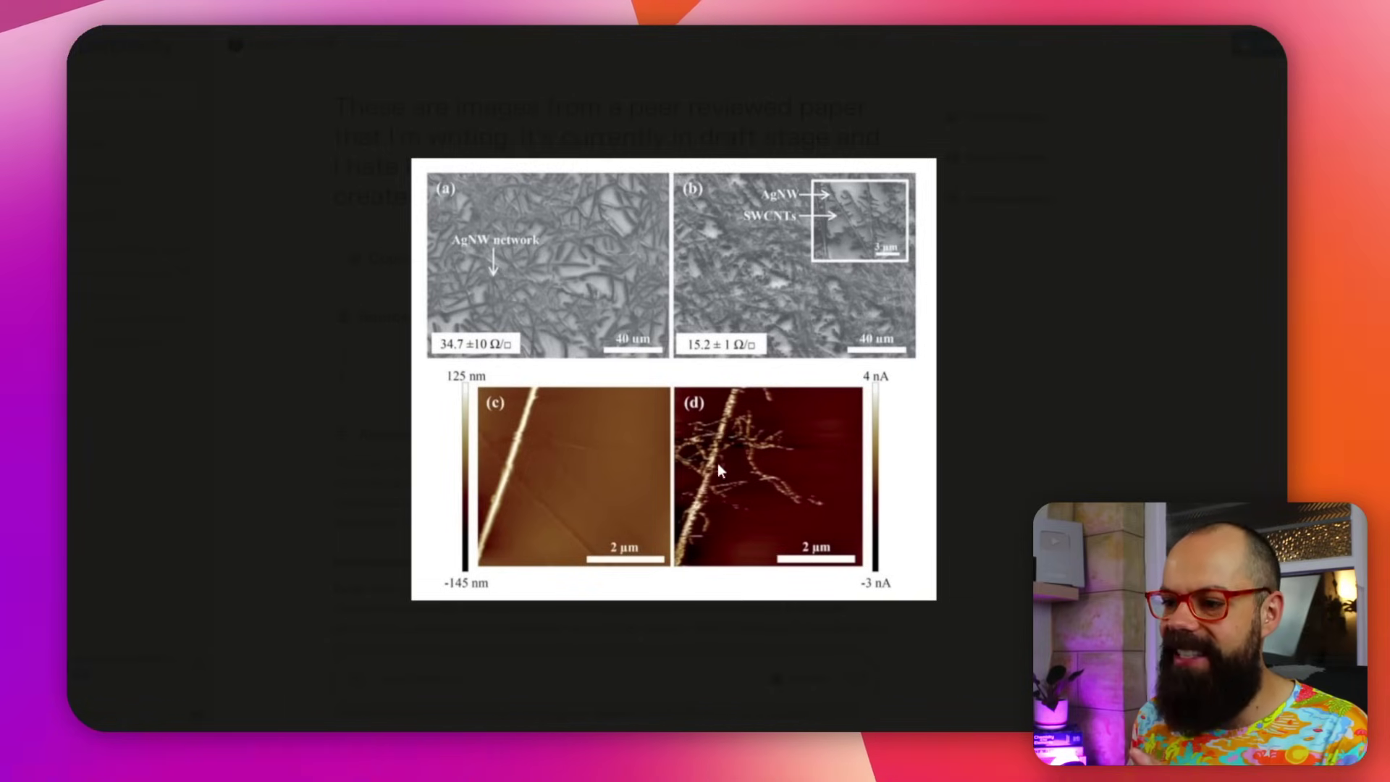
left_click(334, 301)
scroll(354, 253, "down", 5)
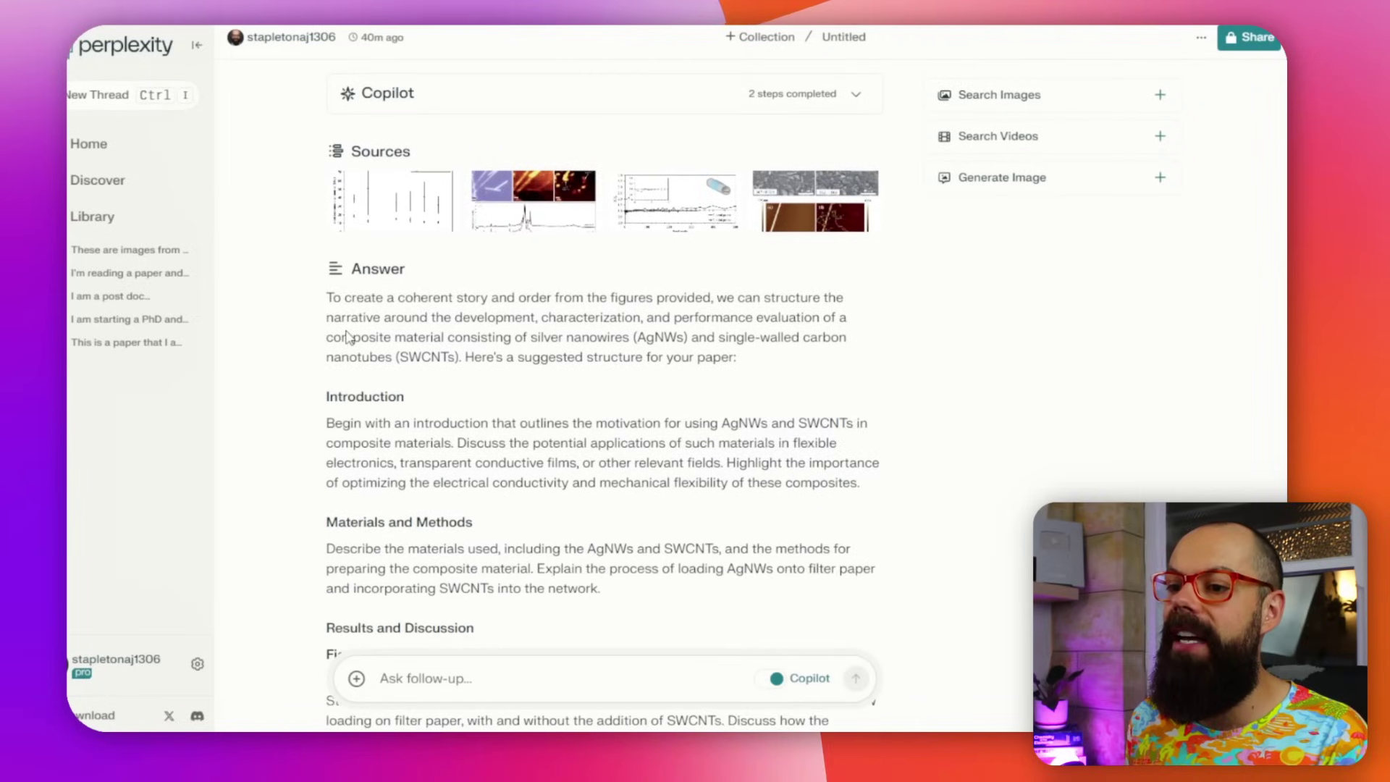
left_click_drag(344, 217, 557, 215)
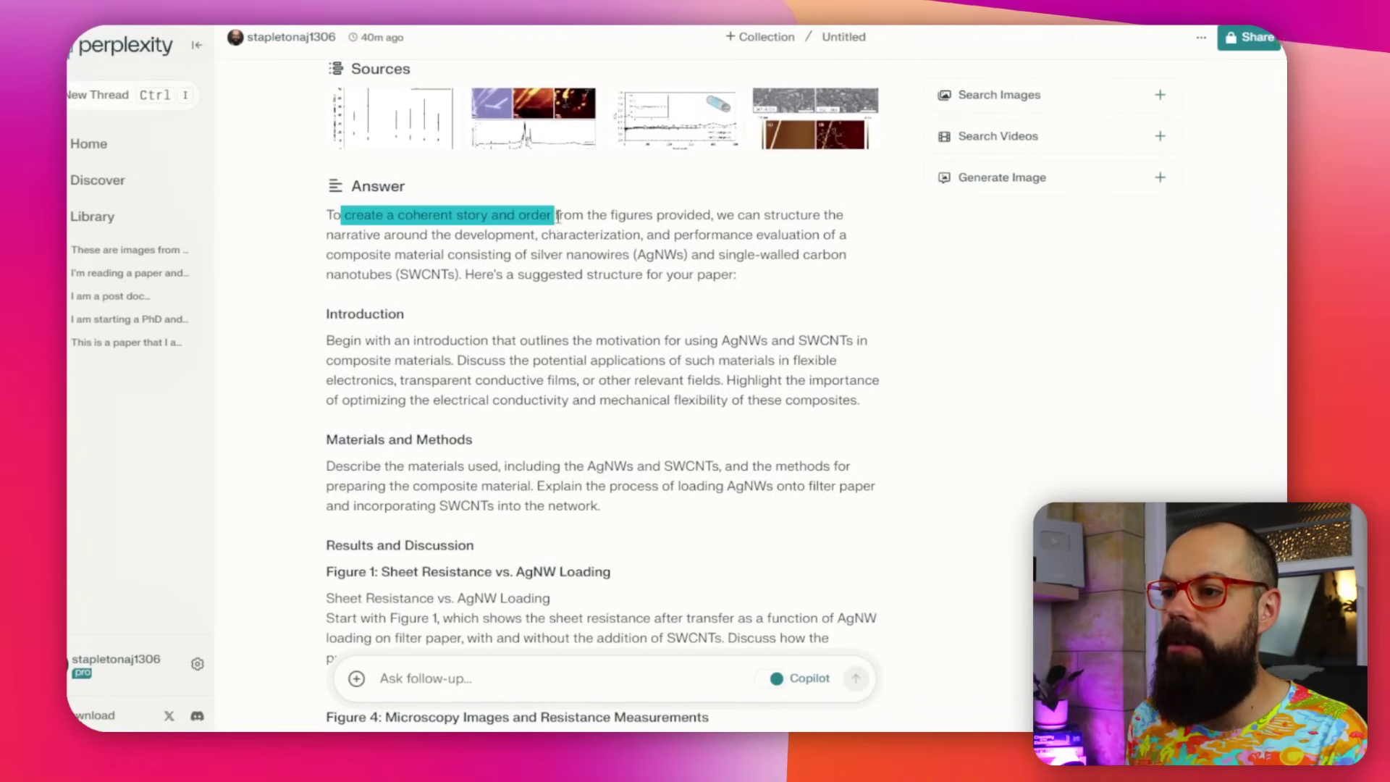
left_click_drag(428, 234, 489, 238)
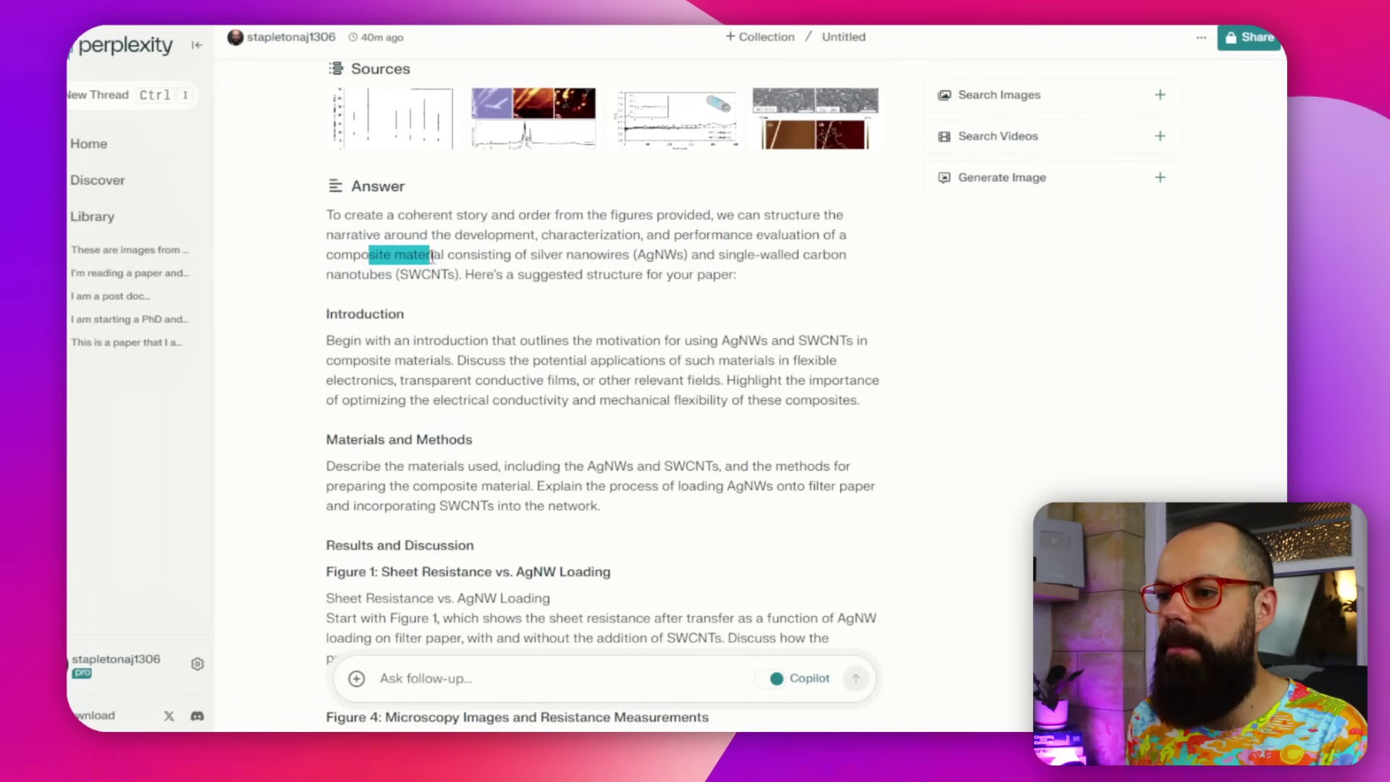
left_click(533, 259)
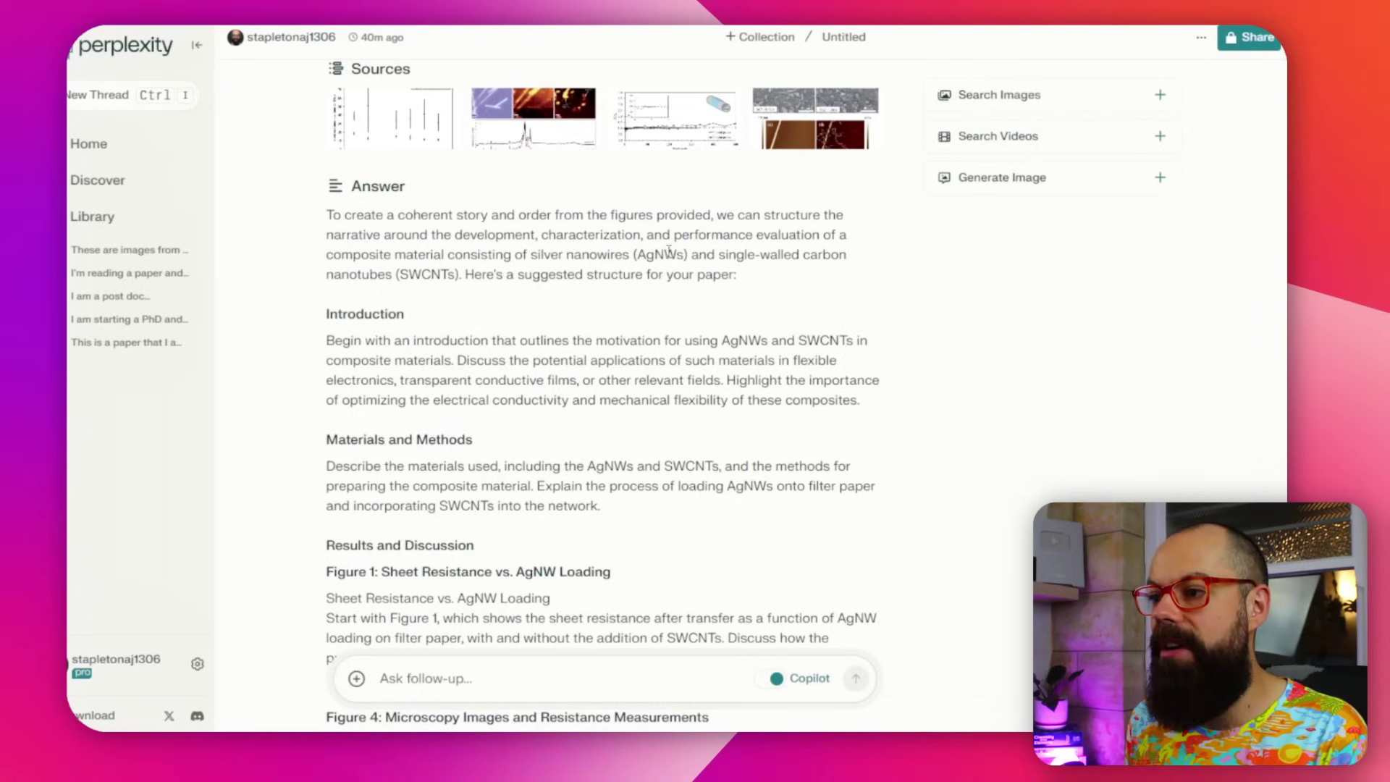
scroll(423, 276, "up", 3)
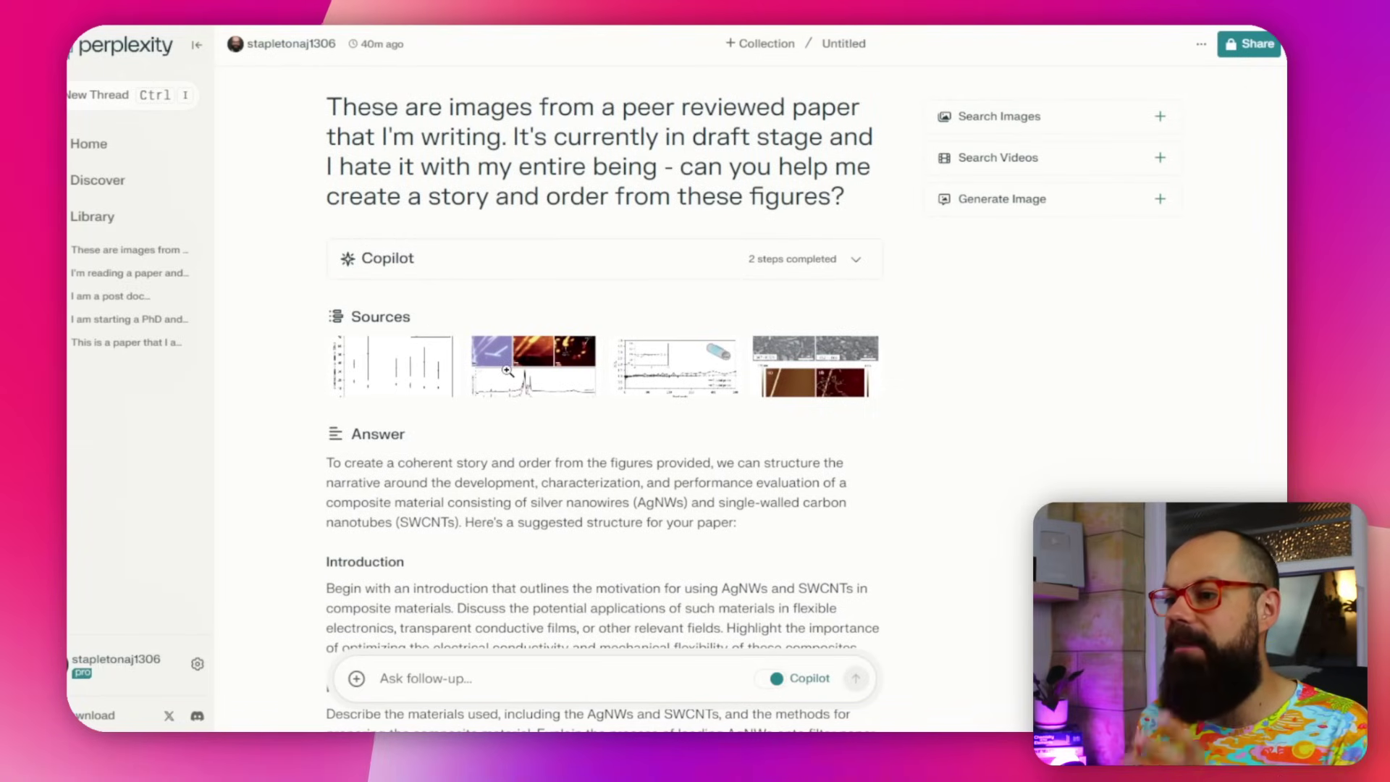
left_click(350, 353)
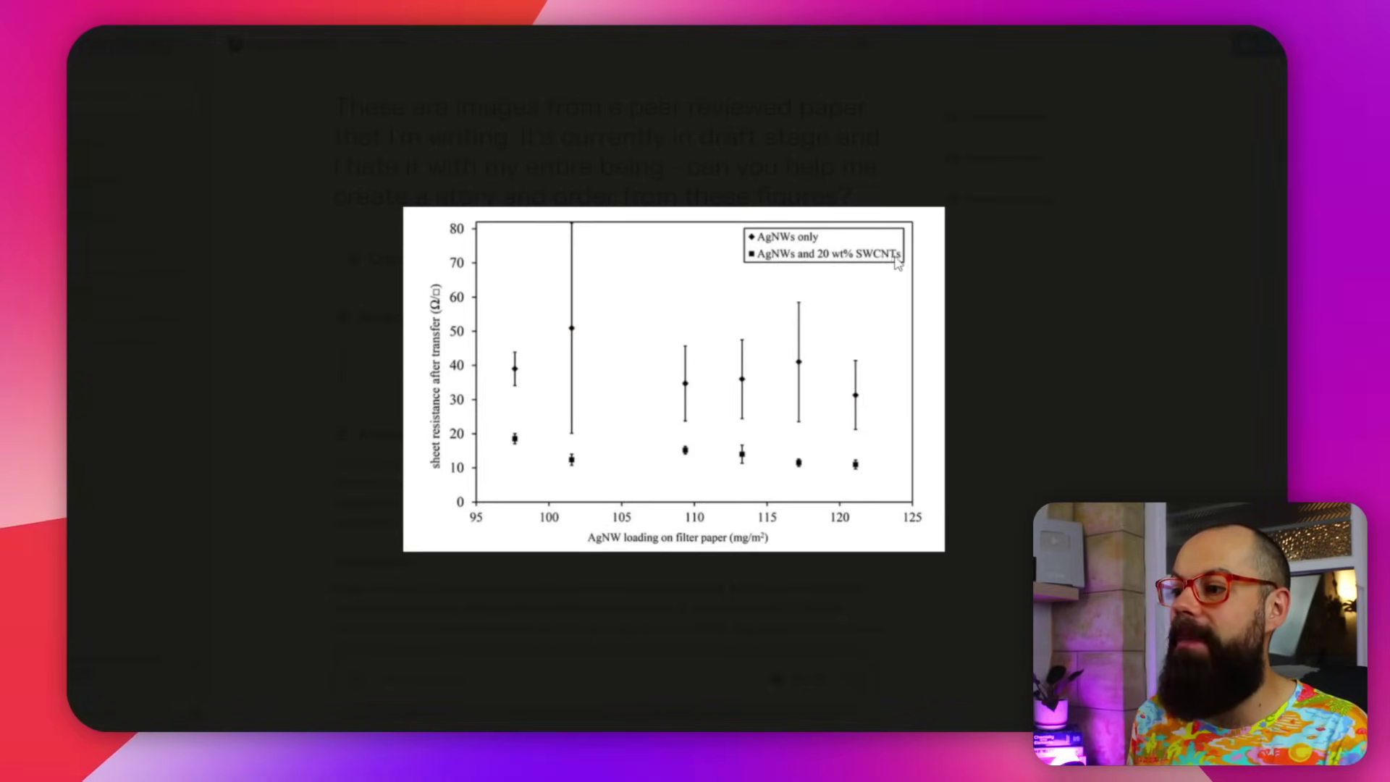
left_click(827, 150)
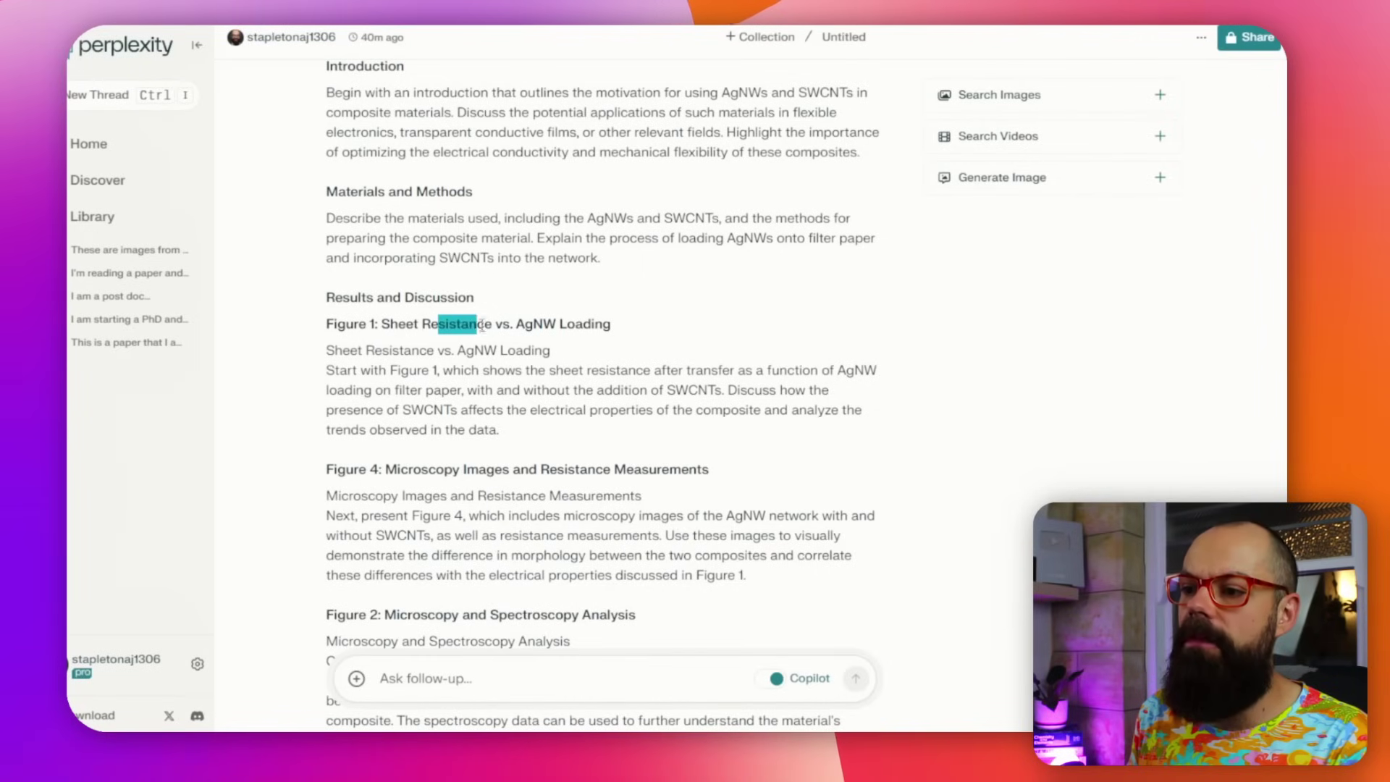
scroll(504, 330, "down", 1)
left_click_drag(443, 386, 495, 386)
scroll(435, 391, "down", 2)
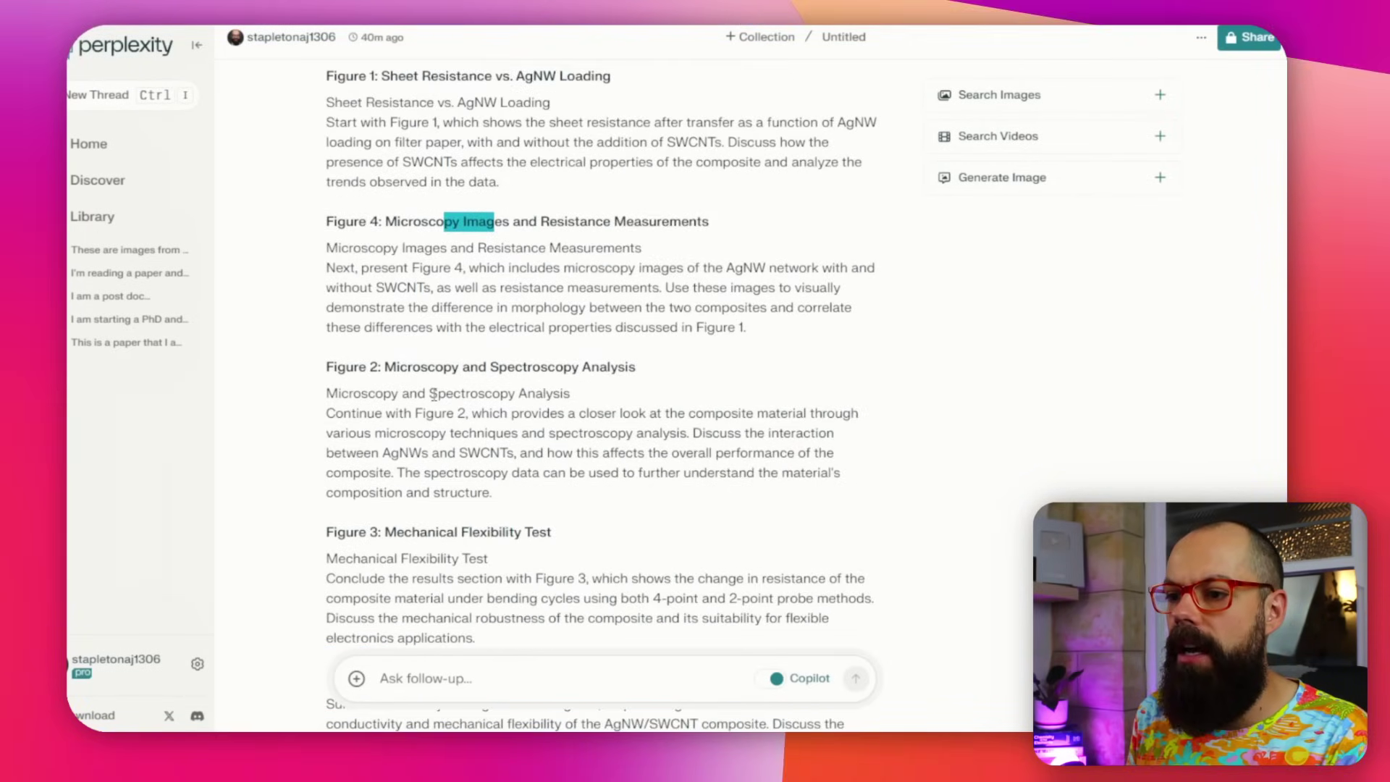
left_click(511, 367)
scroll(518, 289, "down", 2)
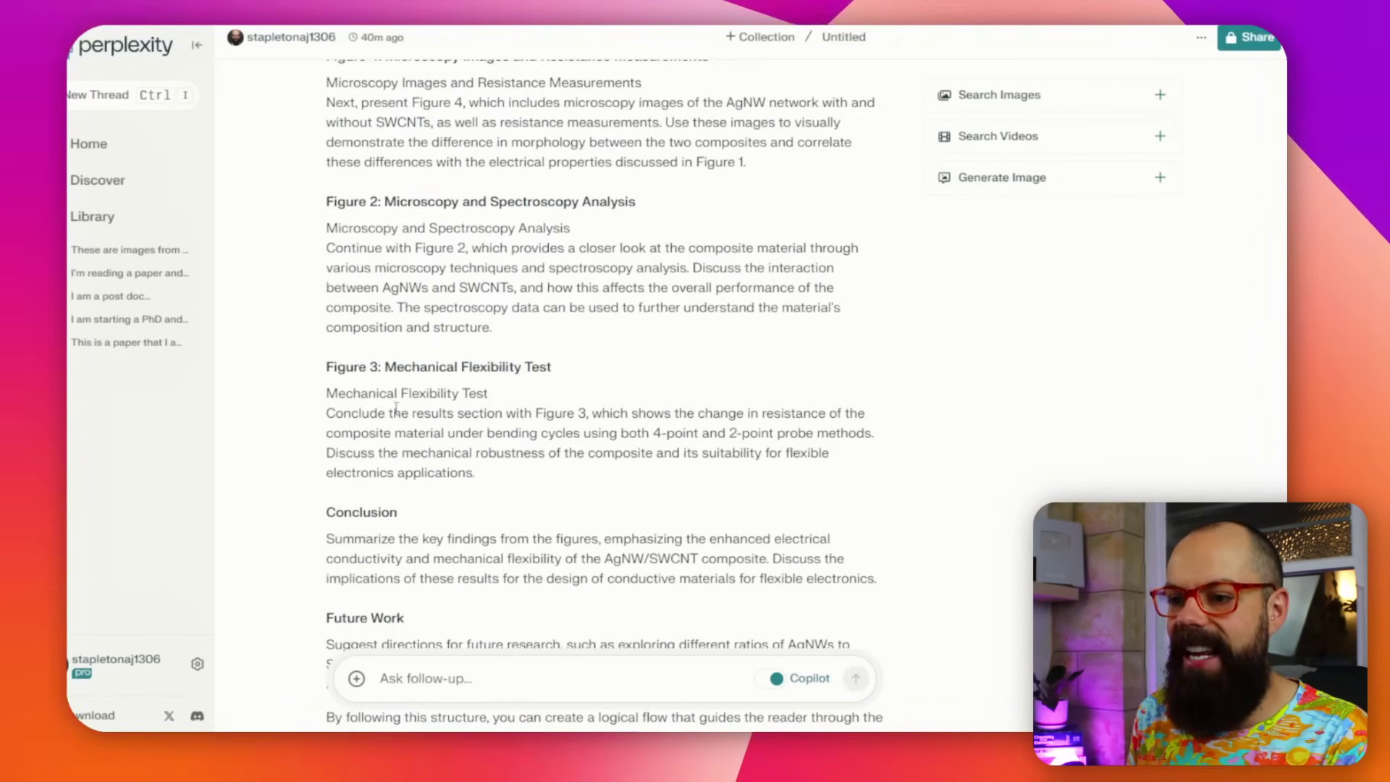
scroll(518, 391, "up", 12)
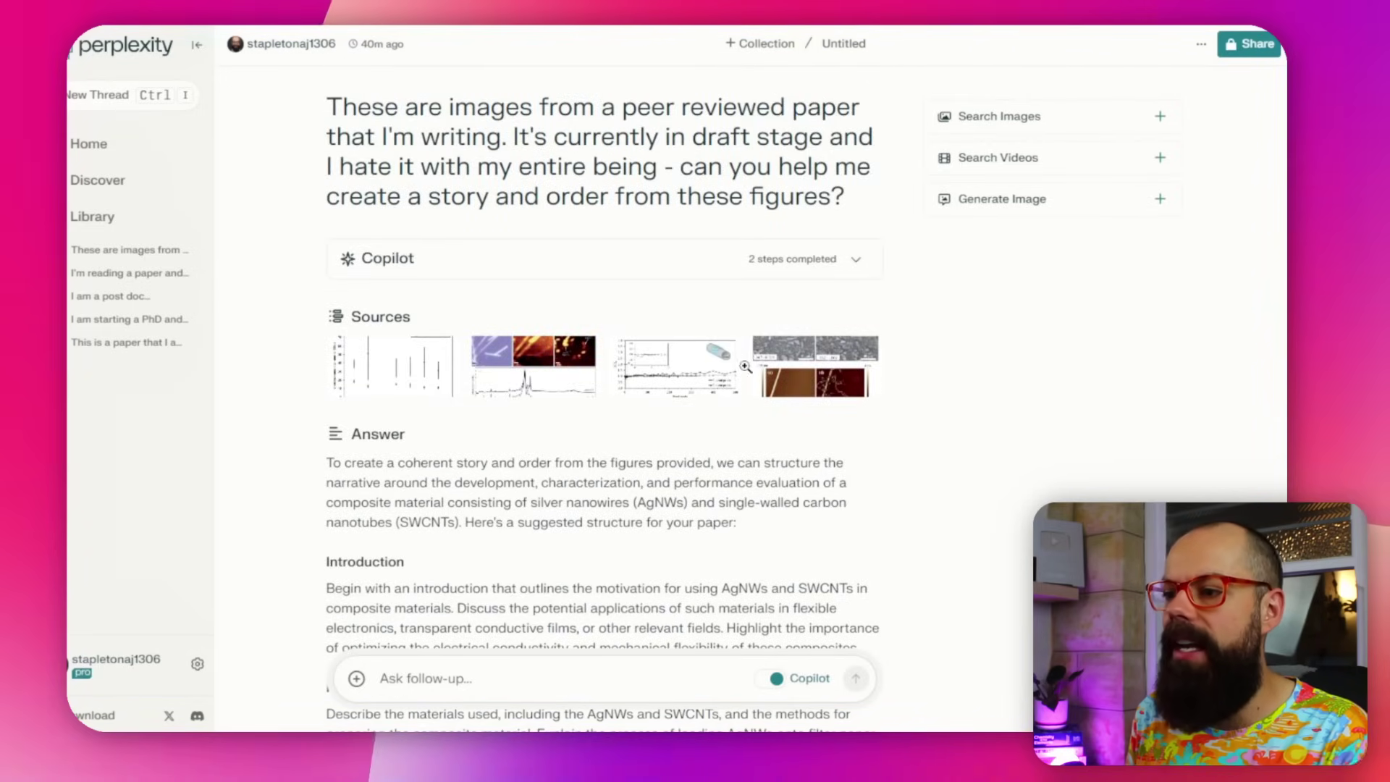
left_click(746, 368)
left_click(675, 219)
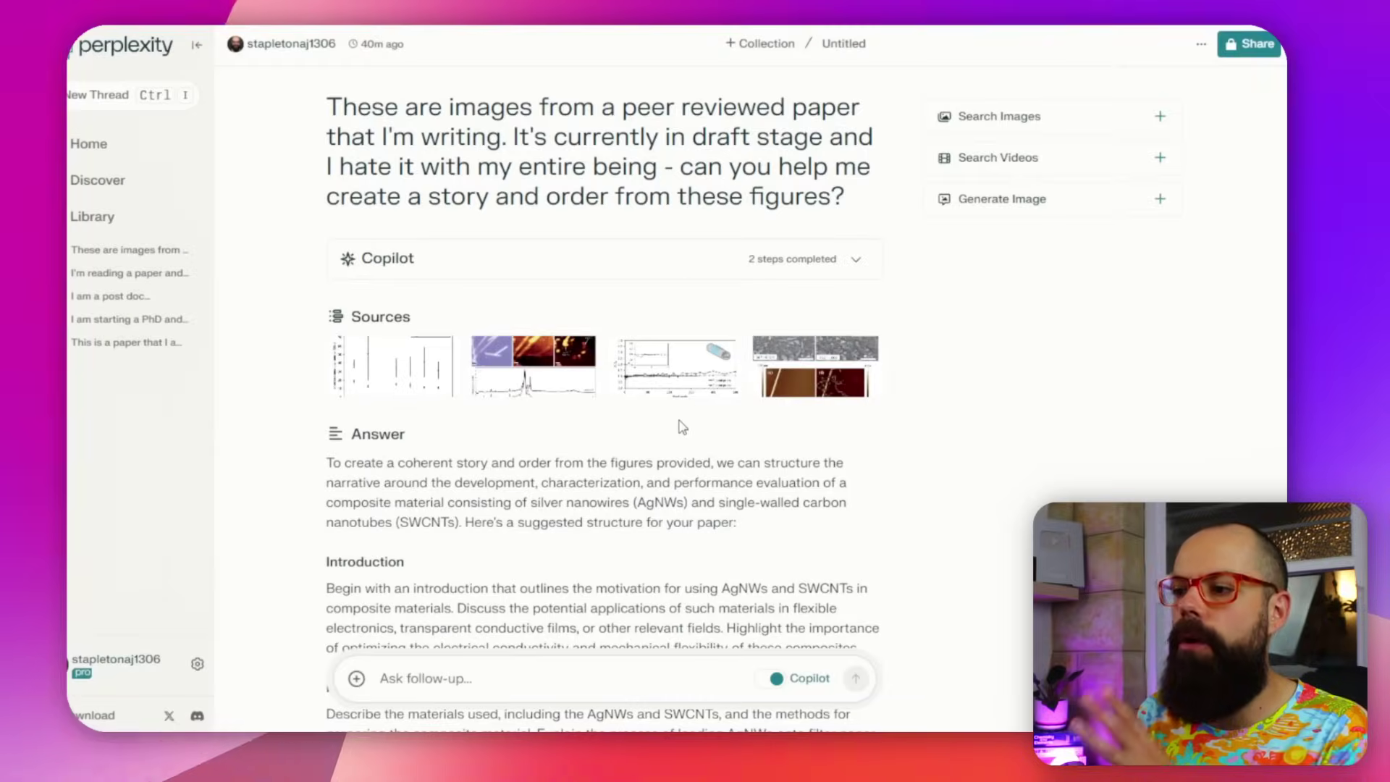
scroll(677, 391, "down", 10)
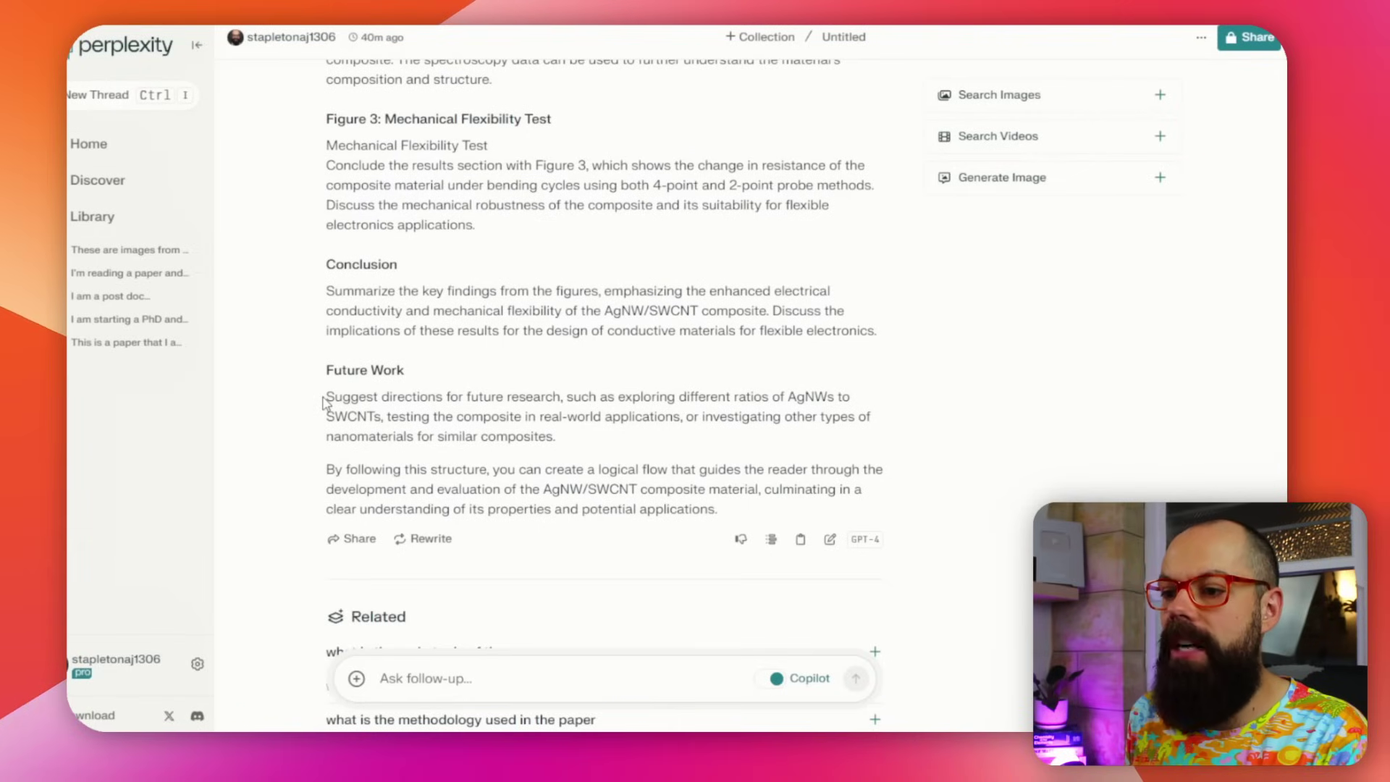
left_click_drag(324, 398, 557, 399)
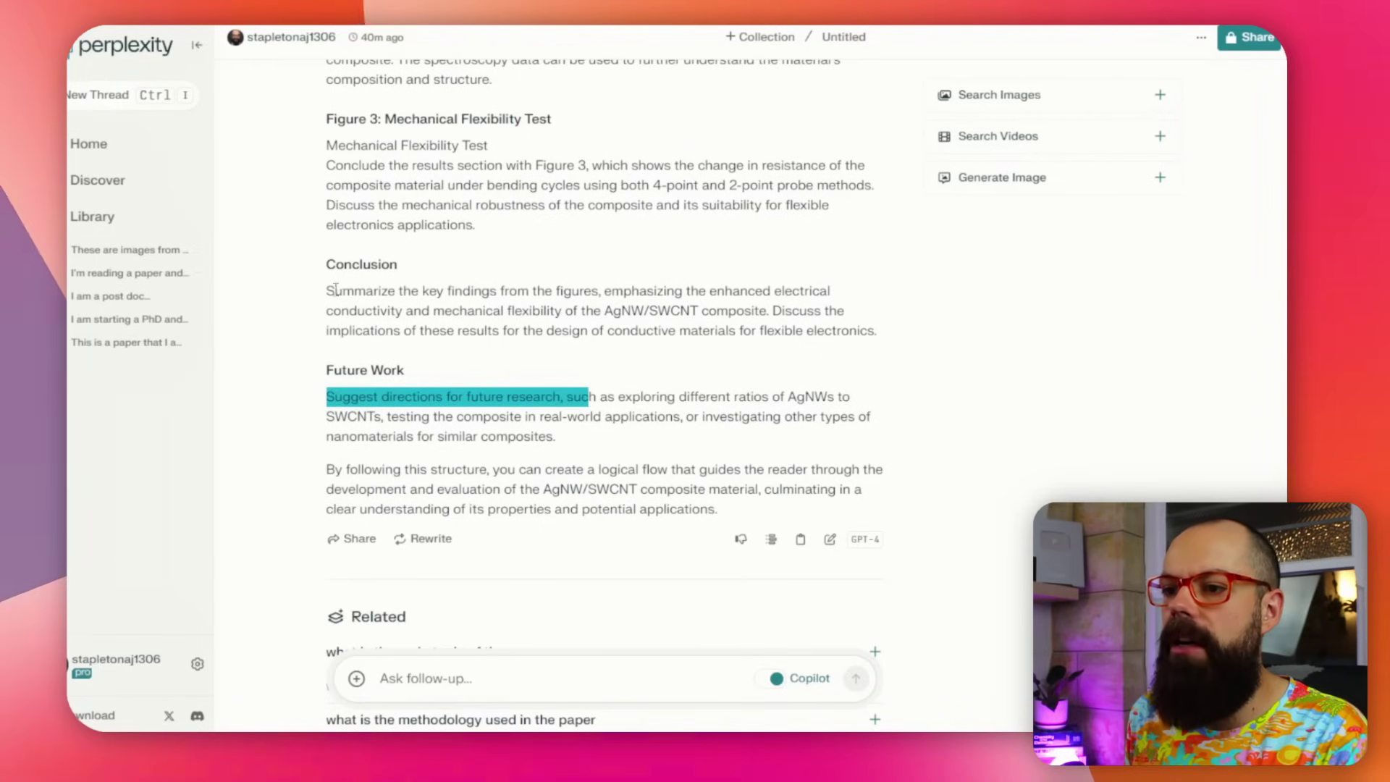
left_click_drag(325, 292, 386, 295)
left_click(386, 295)
scroll(391, 312, "down", 2)
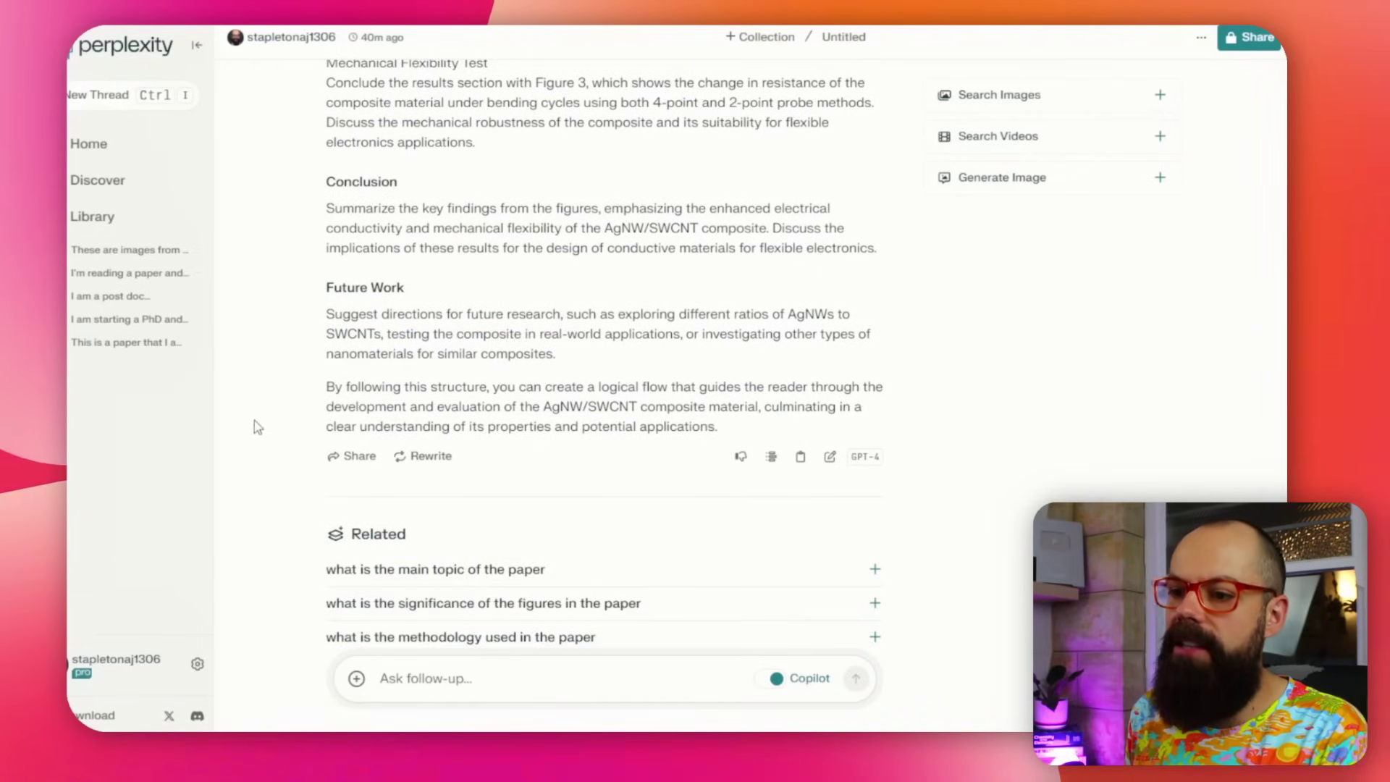
left_click_drag(328, 386, 729, 387)
left_click_drag(418, 406, 622, 407)
left_click(556, 412)
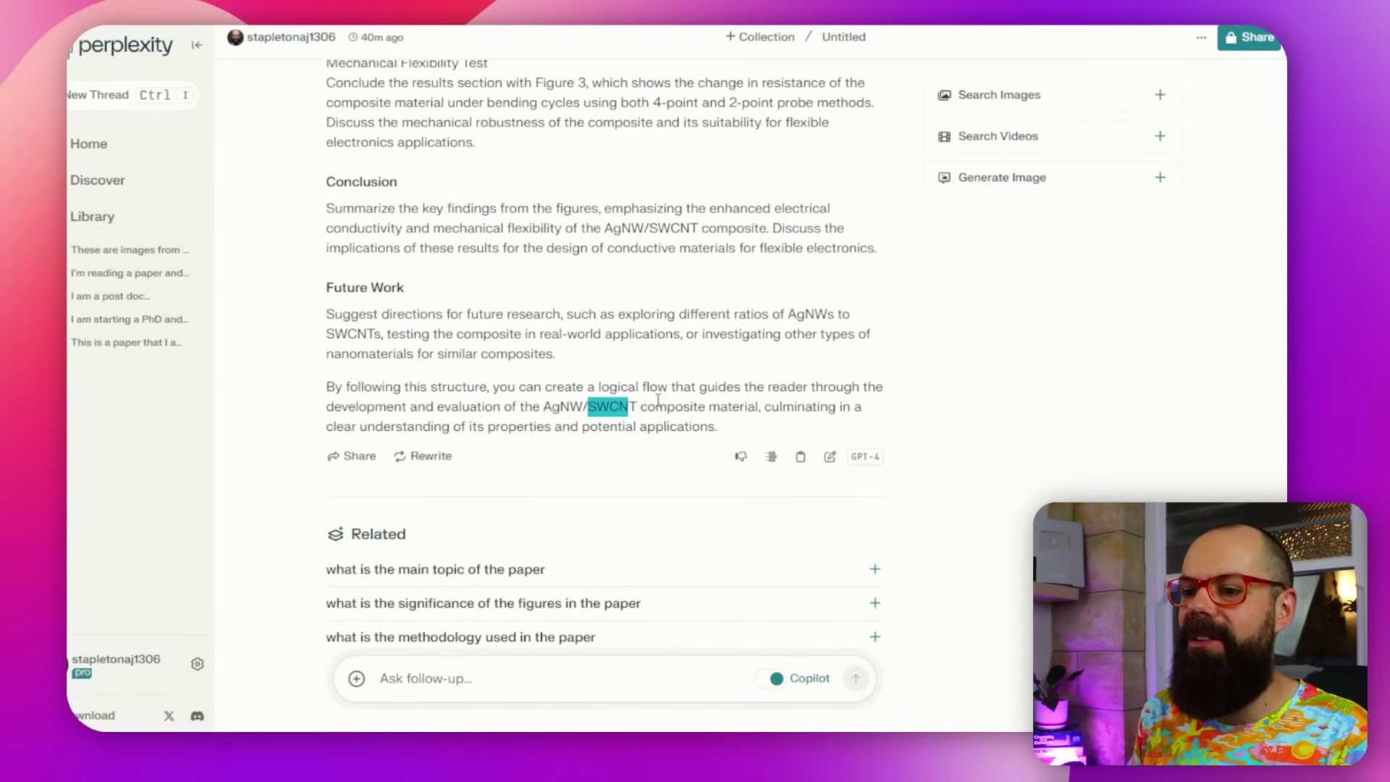